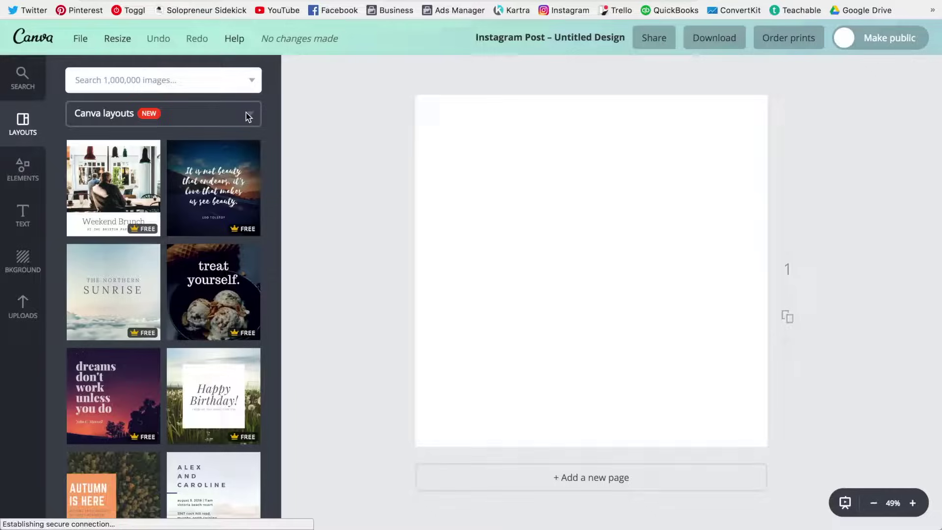
Add the uploaded dashed arrow, shrink it, tilt it about 40° and push it partly off the left edge
click(12, 302)
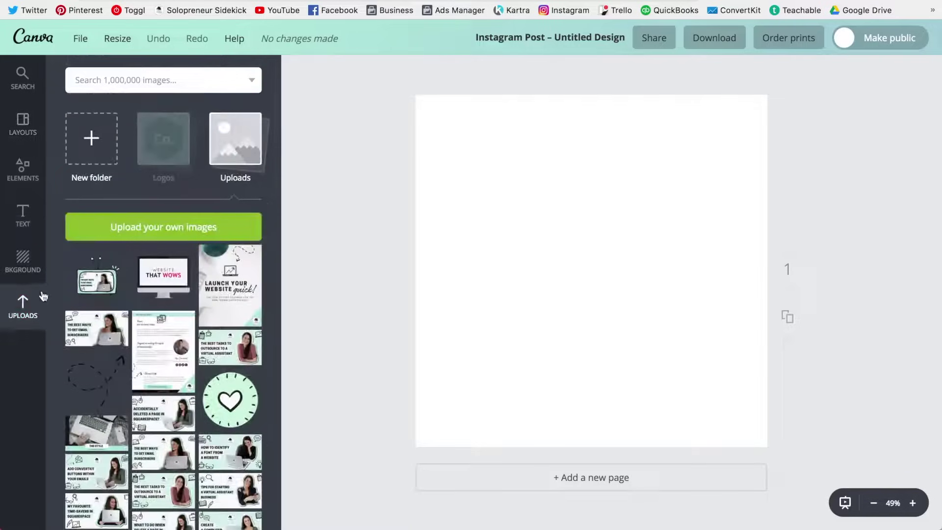
click(96, 380)
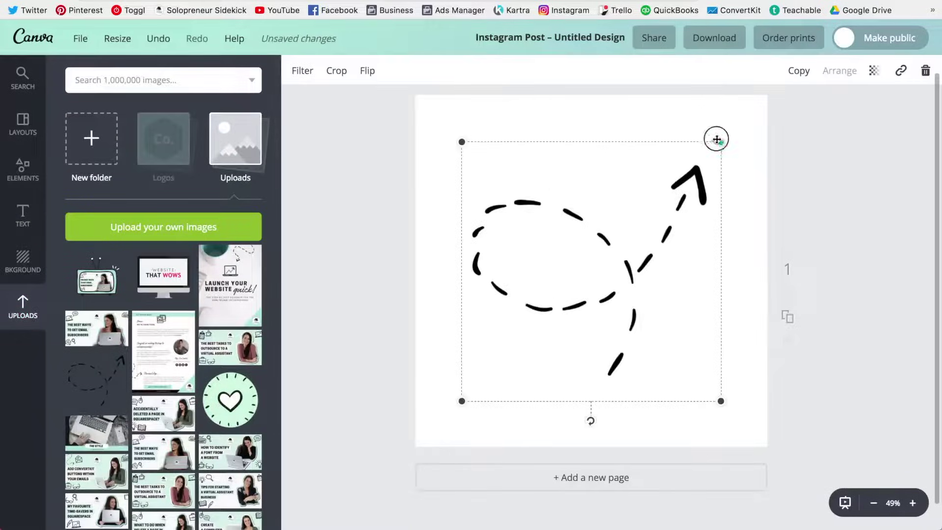
drag(718, 139, 585, 277)
drag(561, 319, 489, 209)
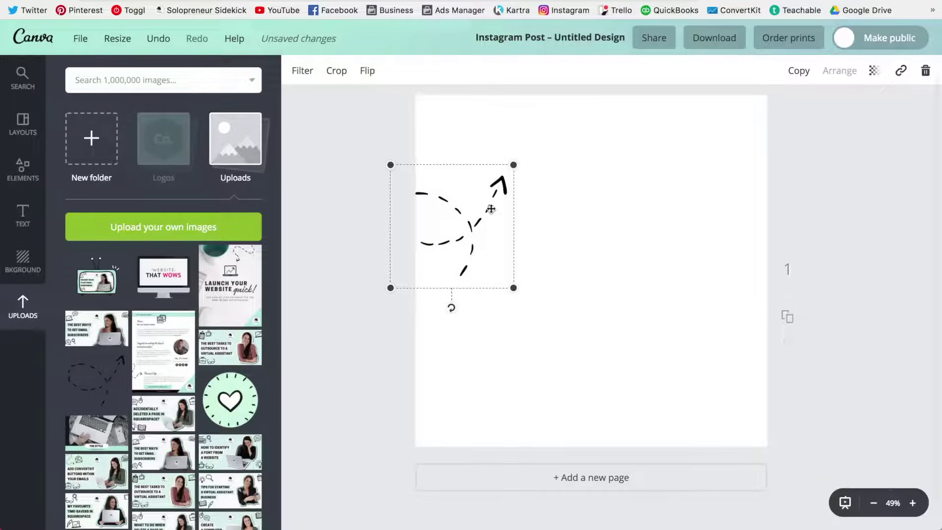
drag(450, 307, 376, 312)
drag(476, 240, 470, 219)
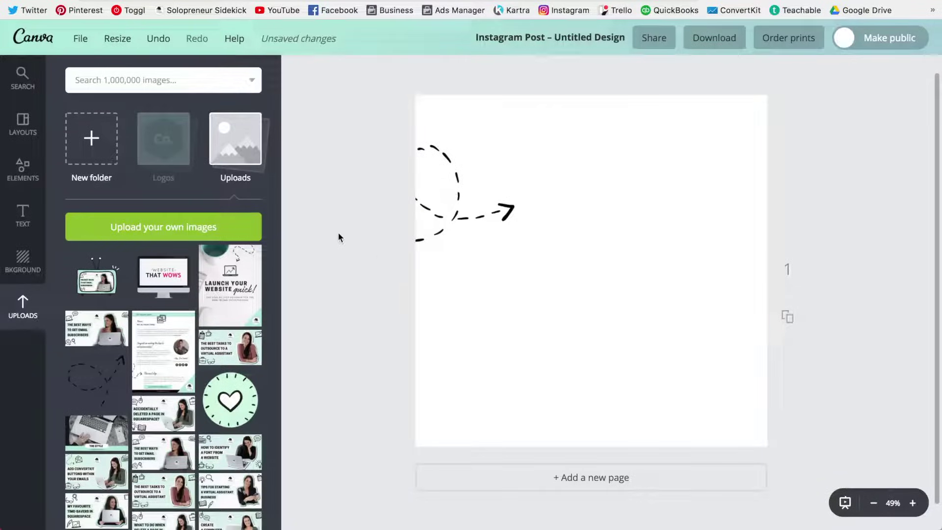
Add a bold WATCH VIDEO heading and place it just past the arrow's tip
click(23, 214)
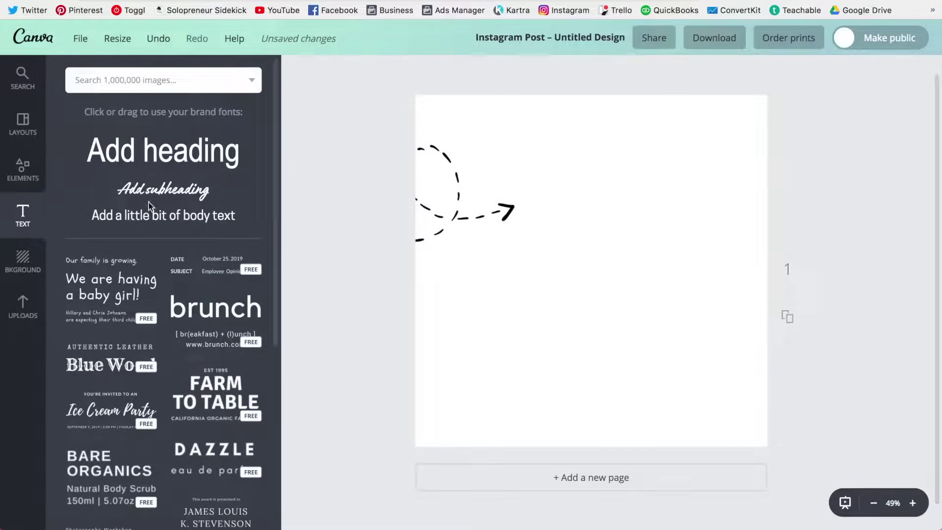
key(ctrl+v)
drag(576, 283, 552, 206)
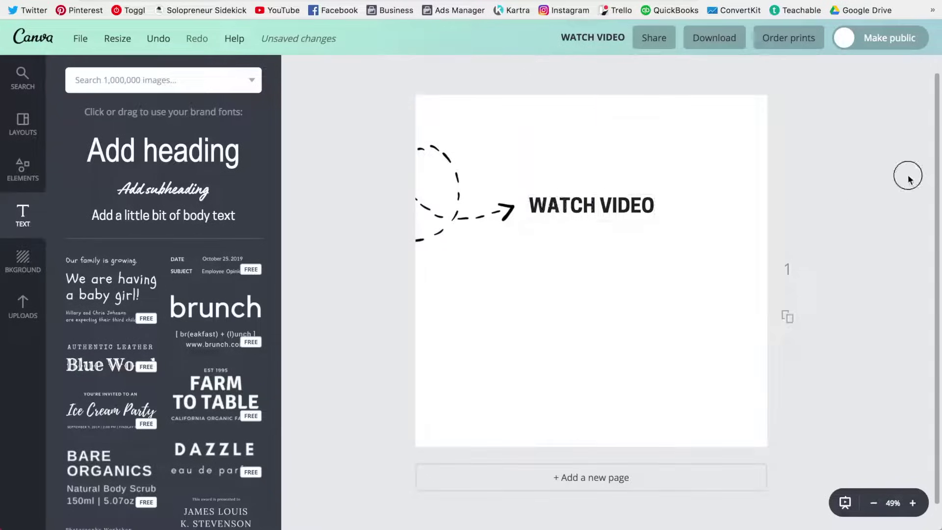
Add the uploaded TV graphic, shrink it and centre it below the WATCH VIDEO heading
click(41, 306)
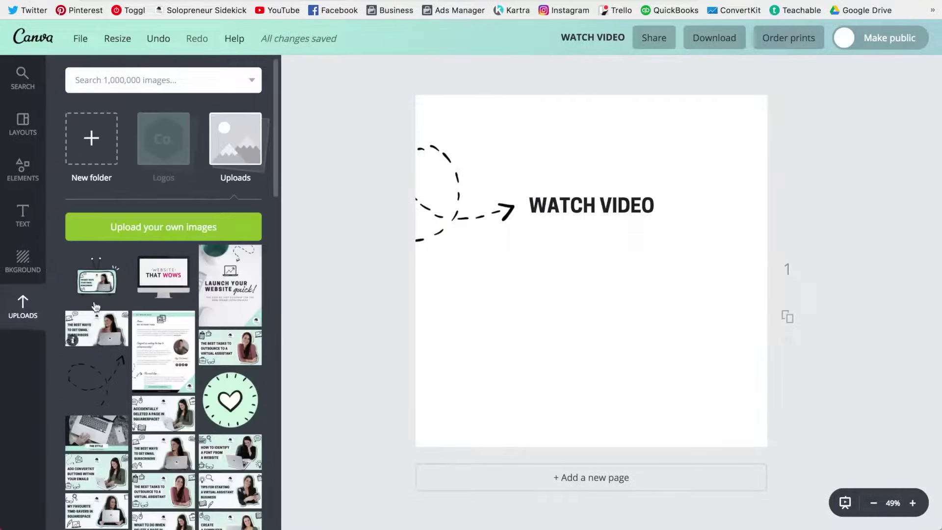
click(116, 290)
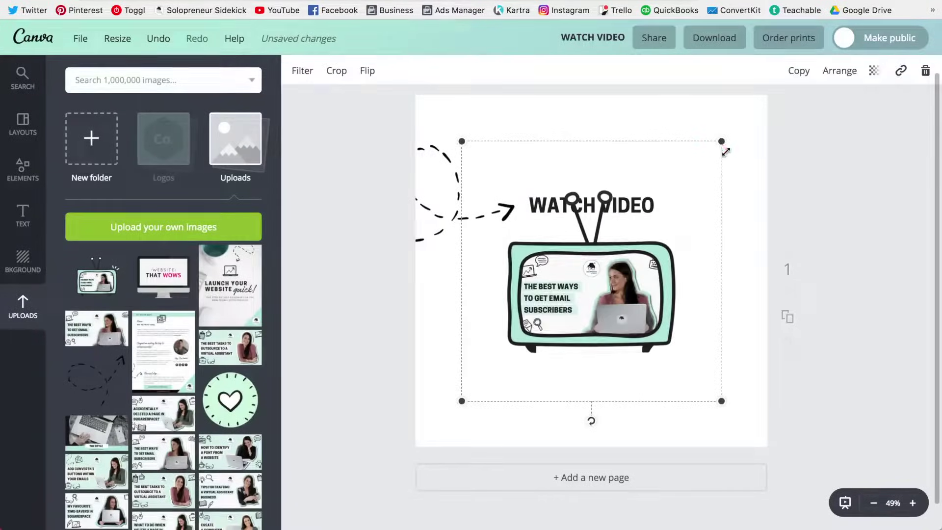
drag(722, 141, 677, 200)
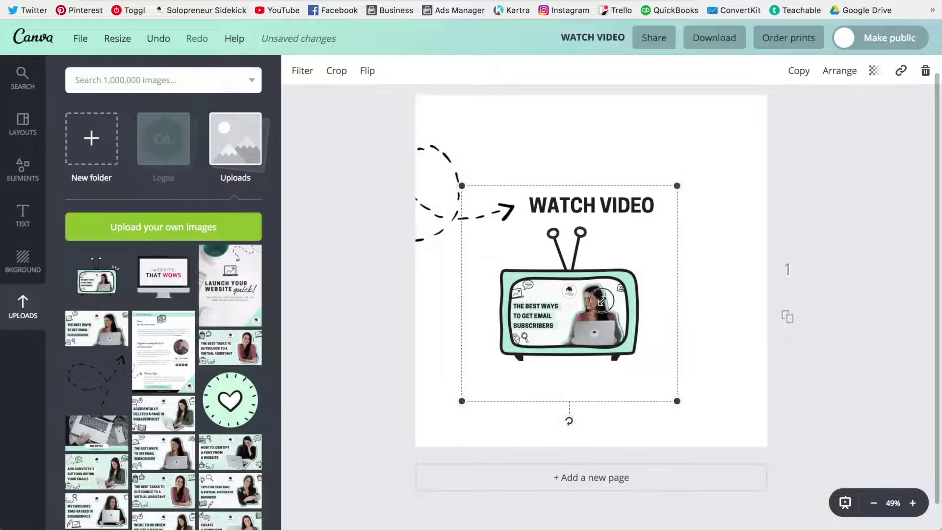
drag(602, 305, 624, 314)
click(713, 169)
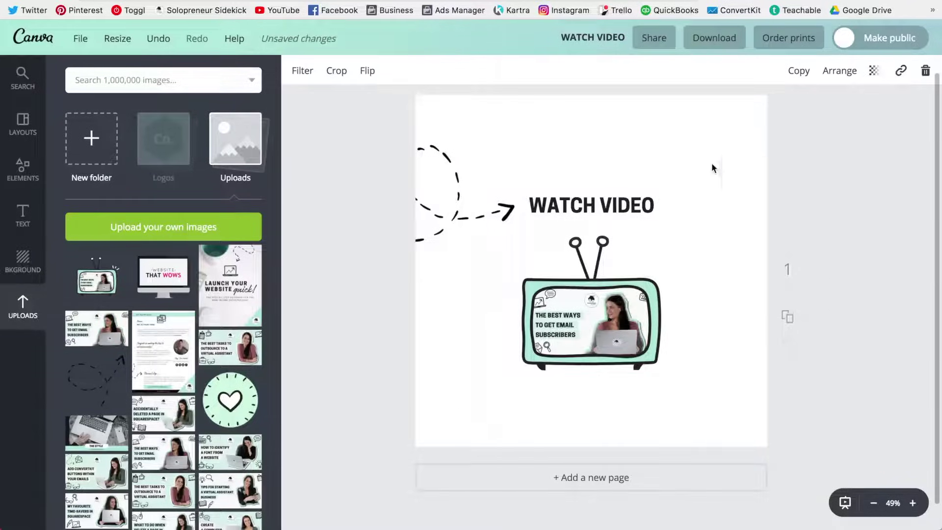
Move the arrow and heading up together, then nudge the TV slightly higher, still centred
click(441, 185)
shift+click(583, 211)
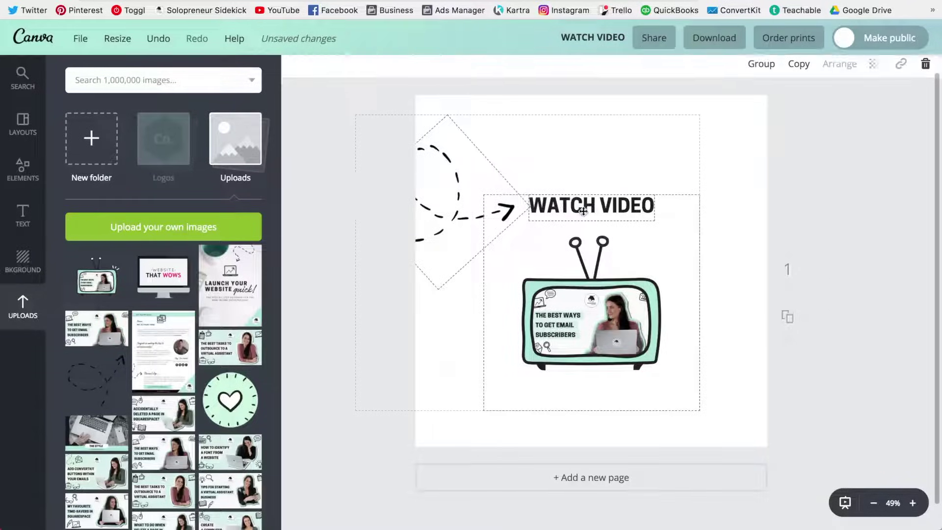
shift+click(564, 313)
drag(544, 219, 544, 200)
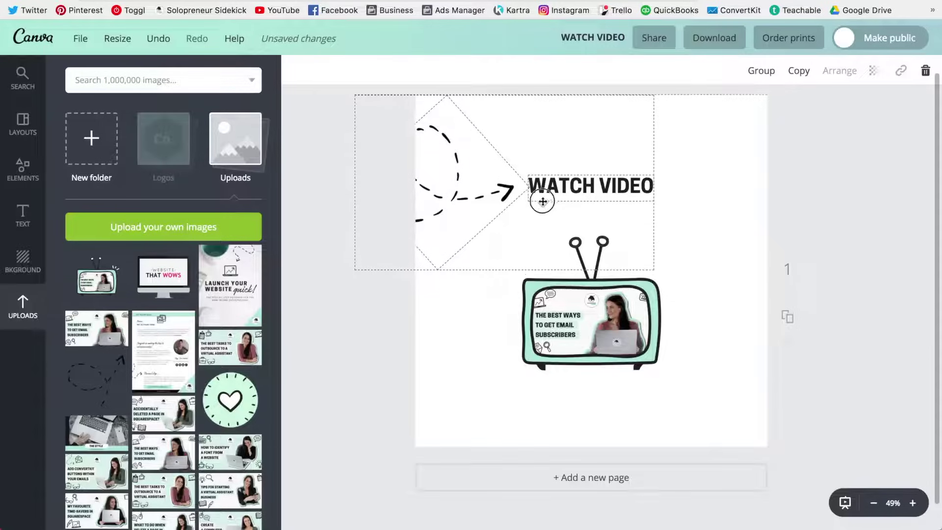
click(720, 183)
drag(647, 324, 646, 314)
click(728, 138)
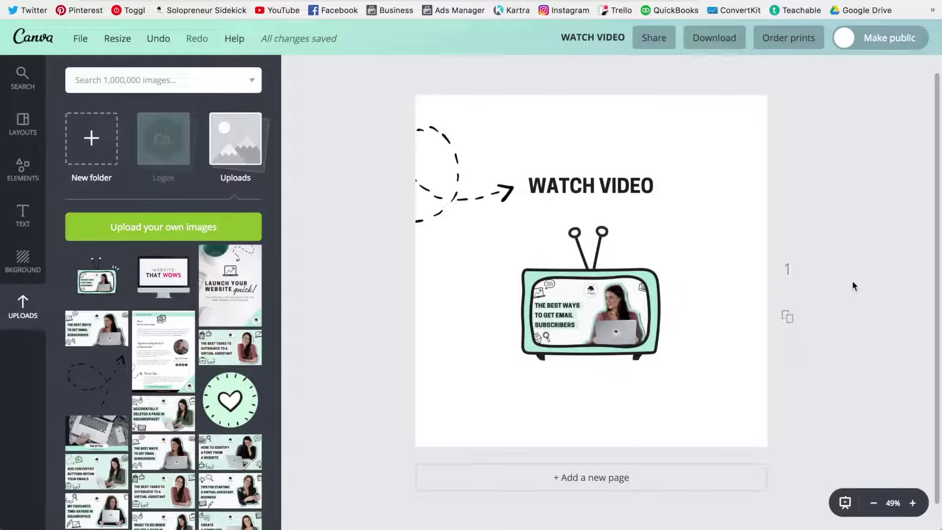
Choose Animated GIF/Movie (Experimental) as the download file type
click(702, 38)
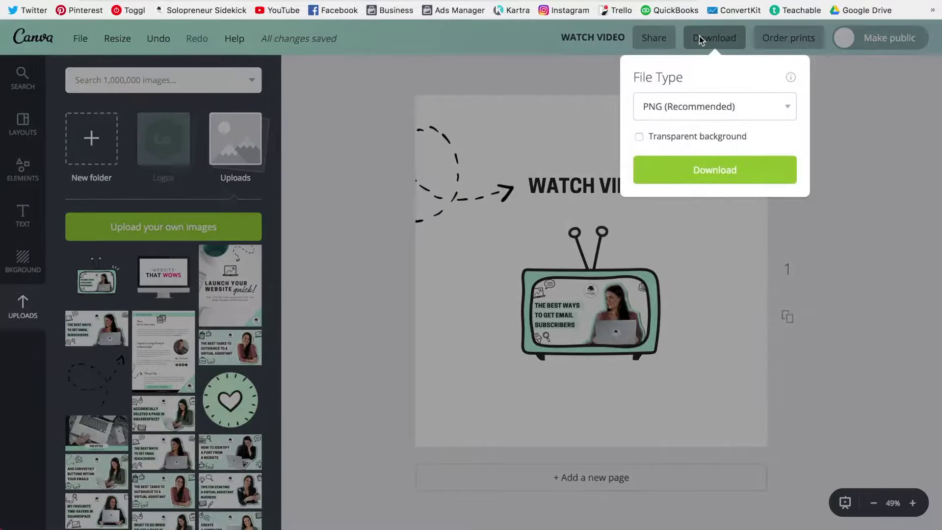
click(787, 107)
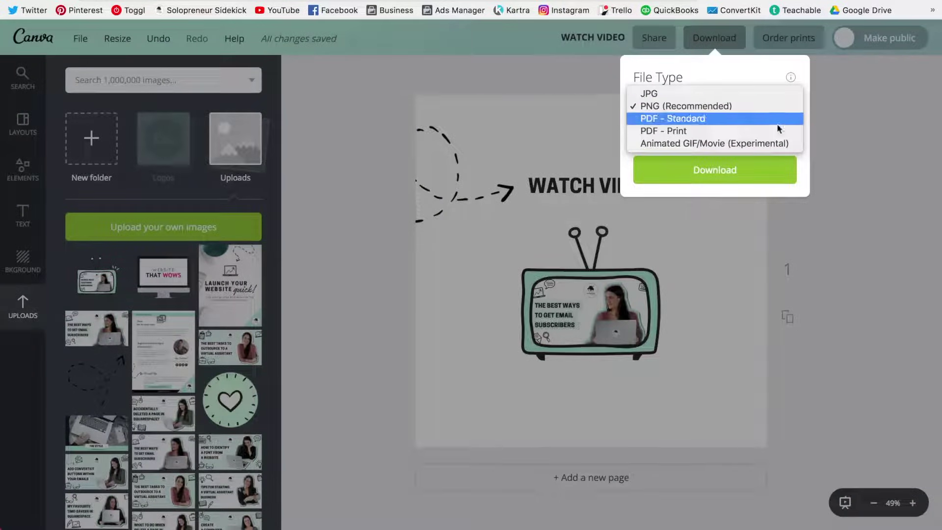
click(752, 143)
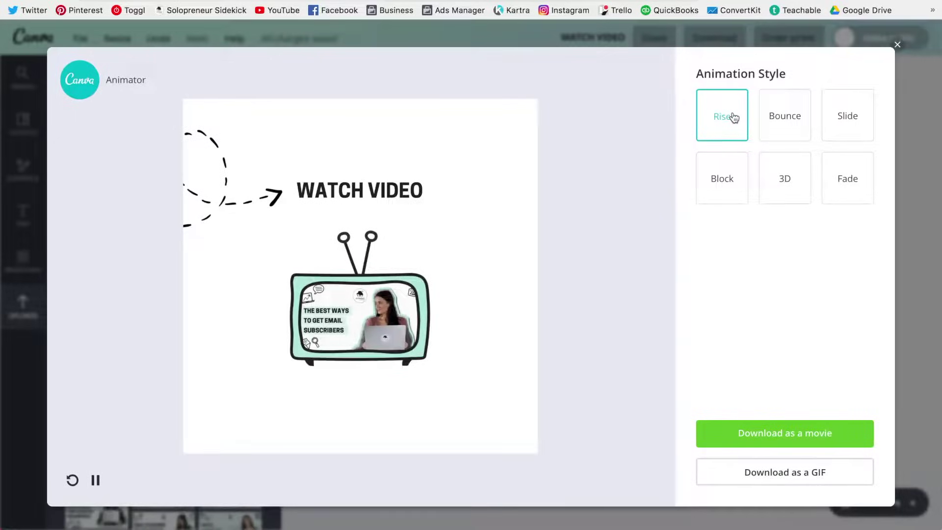
Preview the Bounce, Slide, Block, 3D and Fade animation styles, then close the Animator
click(796, 115)
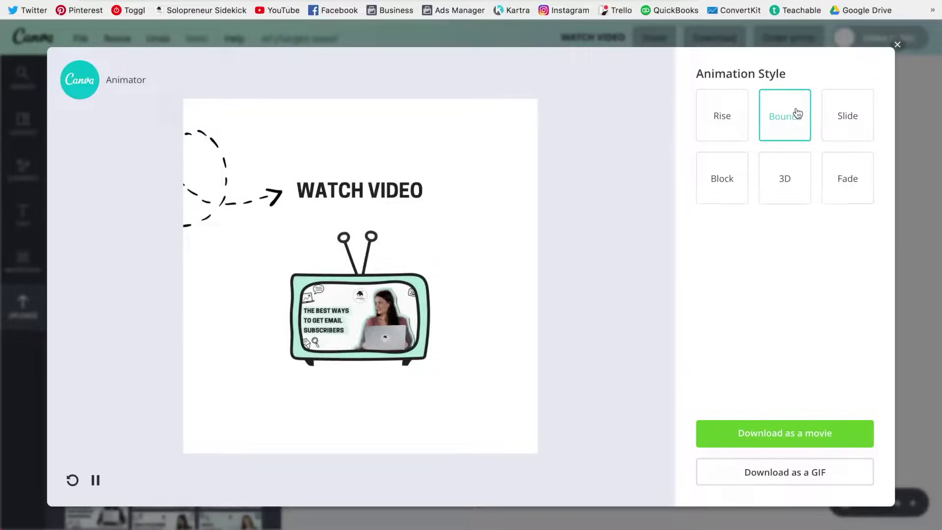
click(848, 106)
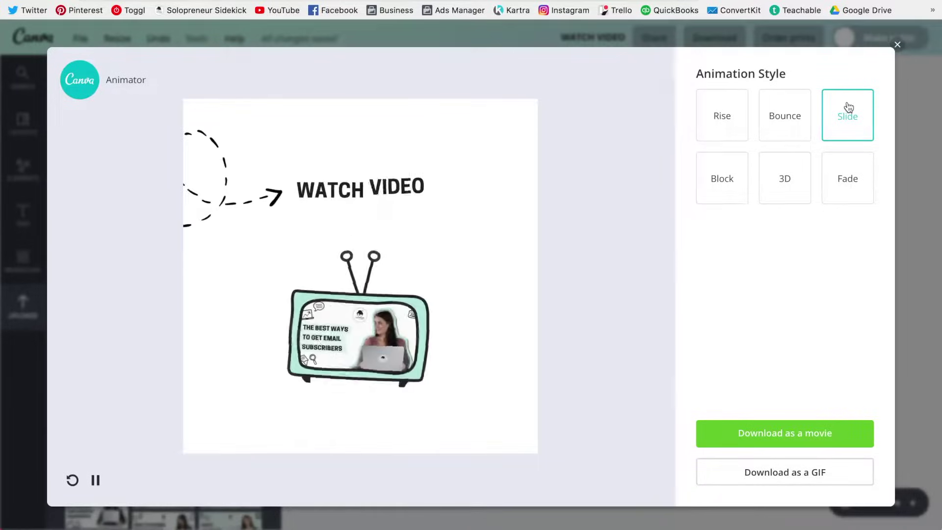
click(736, 179)
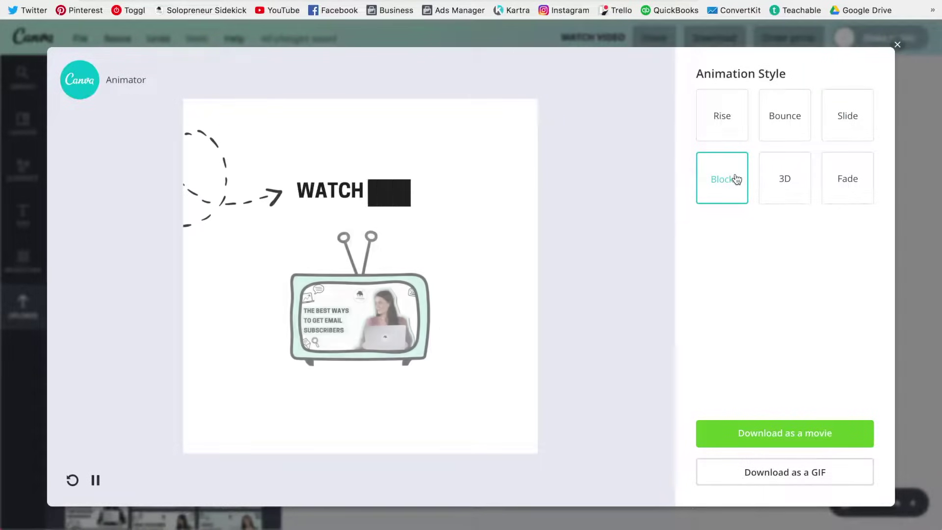
click(788, 177)
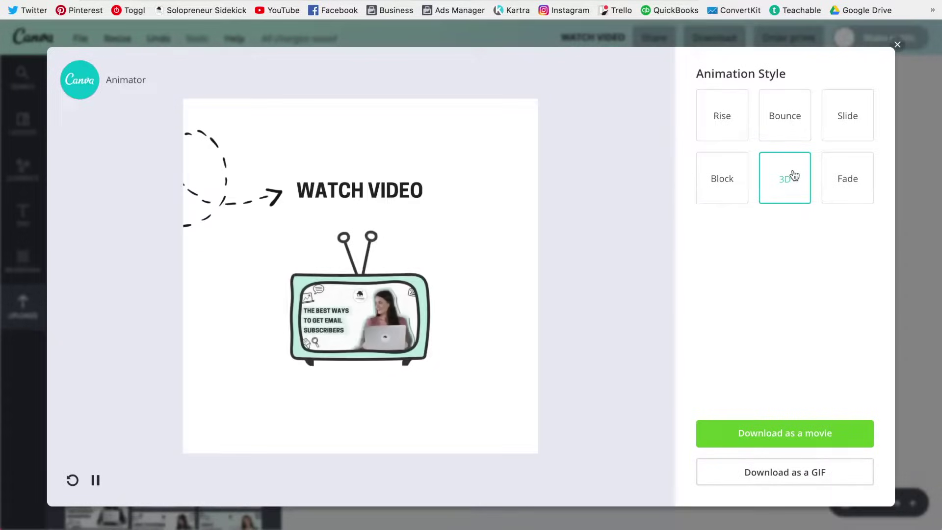
click(848, 178)
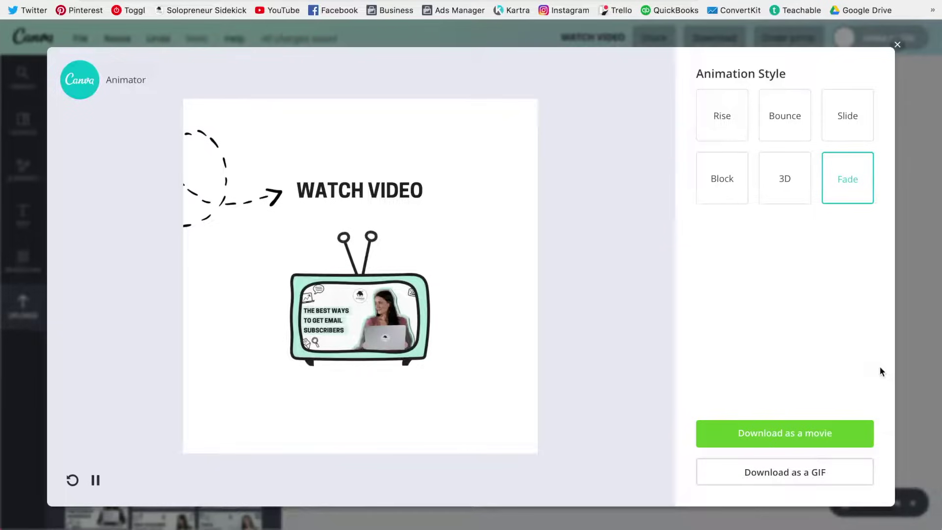
click(898, 45)
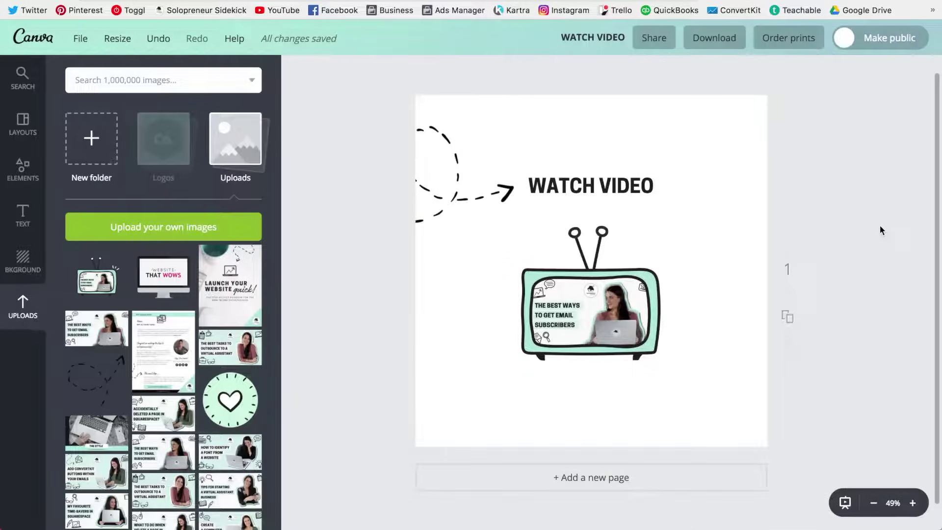
Add a blank page, move it to position 1 and fill it with the mint Solopreneur Sidekick colour
click(603, 481)
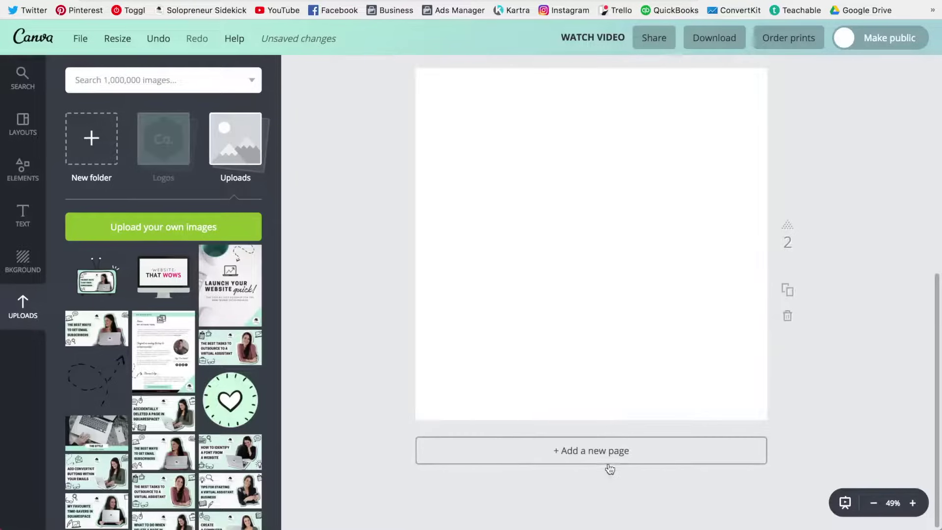
click(787, 228)
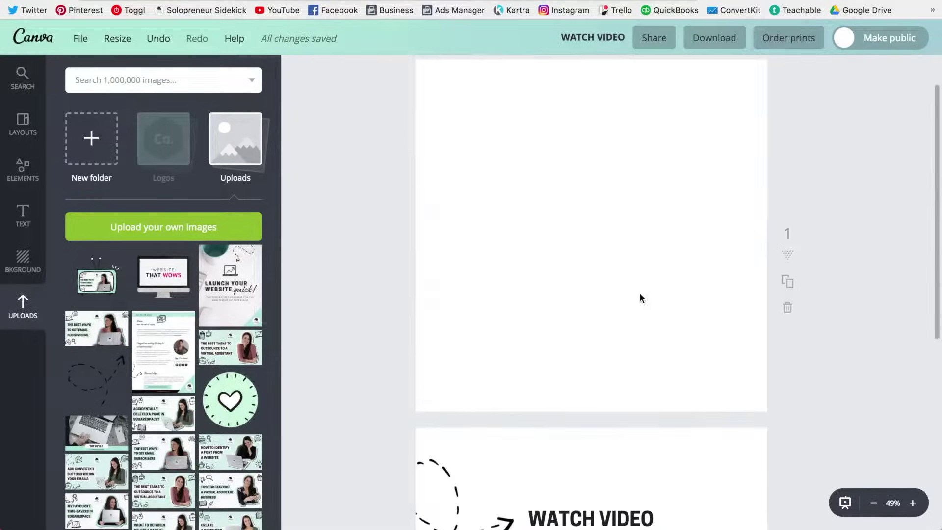
click(26, 252)
click(78, 182)
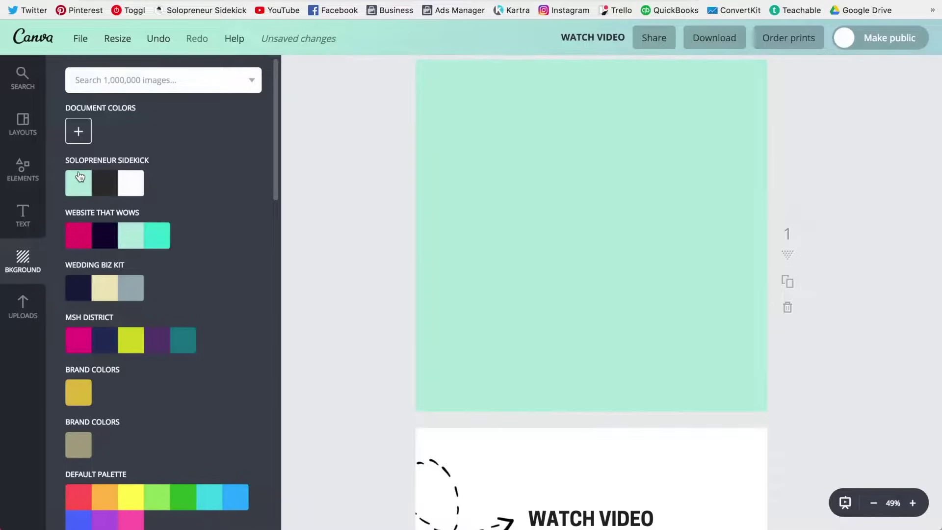
scroll(762, 241, down, 7)
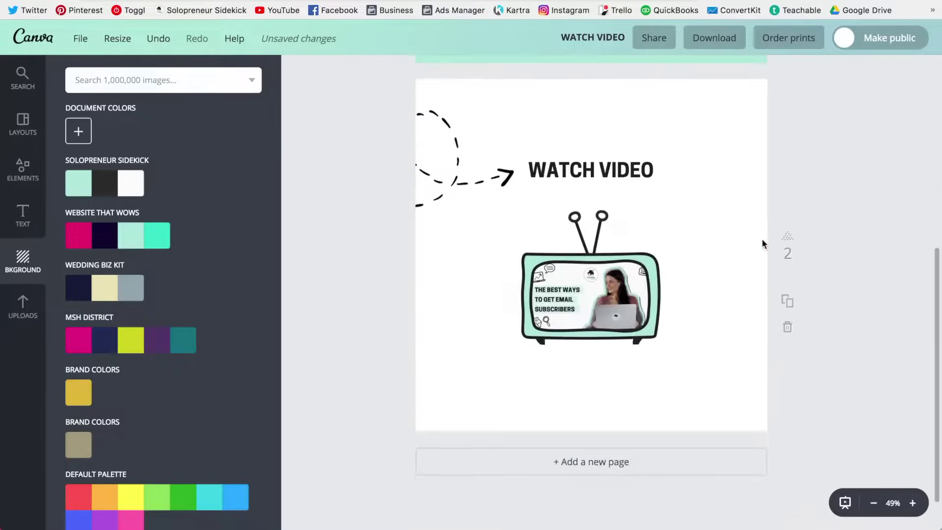
Add page 3 with the Solopreneur Sidekick logo from Uploads > Logos, shrunk by half and centred
click(599, 450)
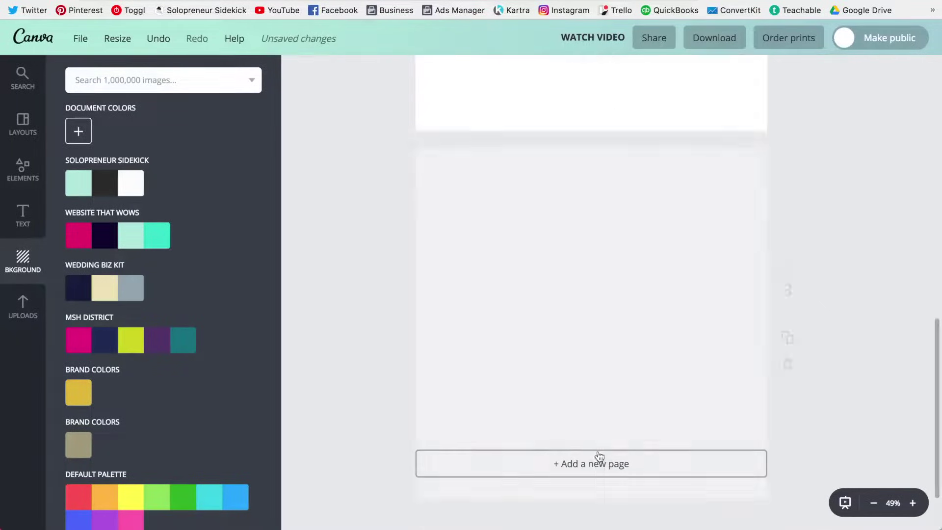
click(24, 309)
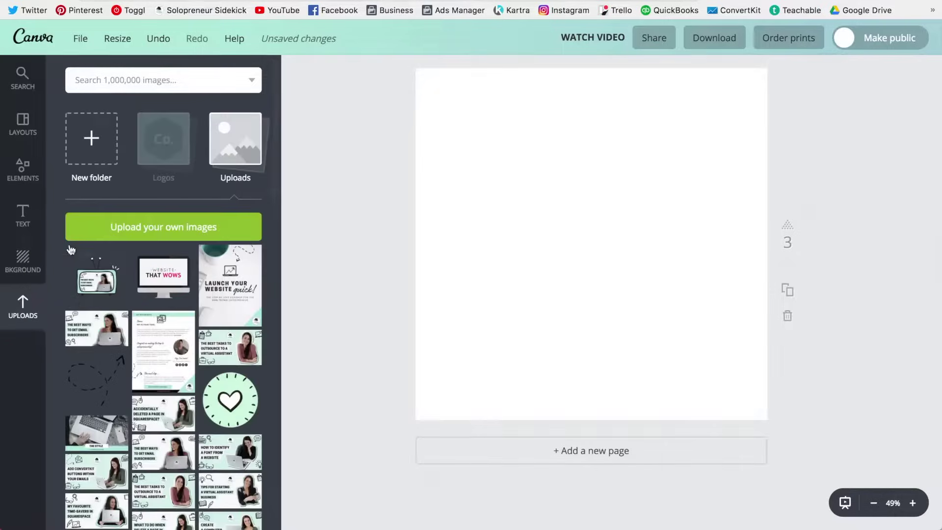
click(171, 148)
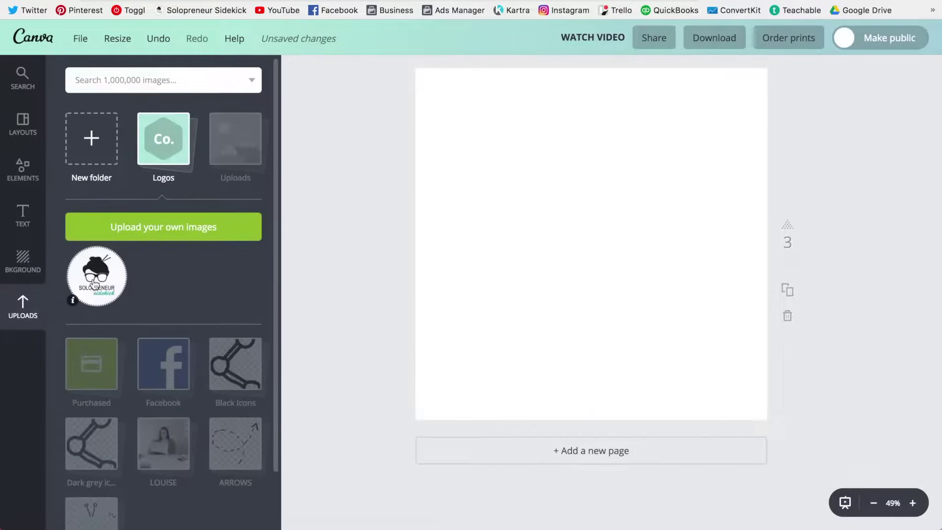
click(94, 284)
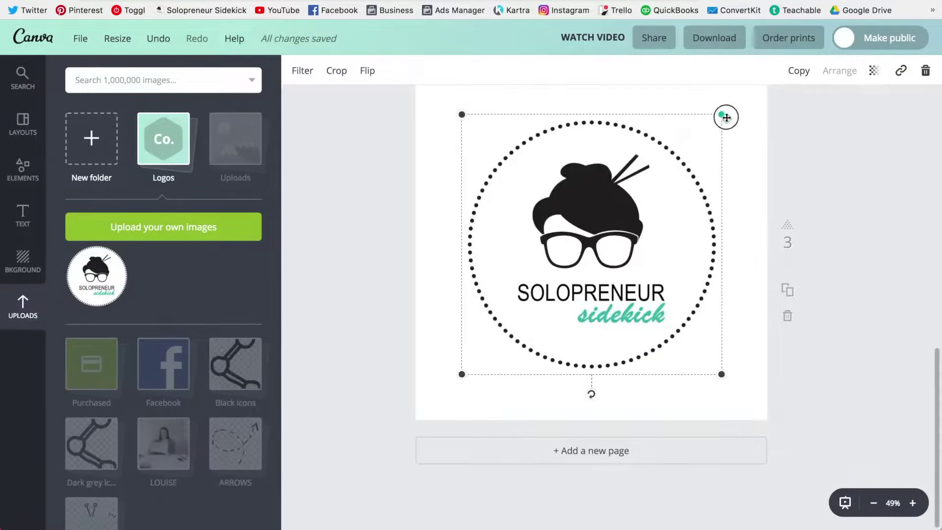
drag(686, 150, 585, 255)
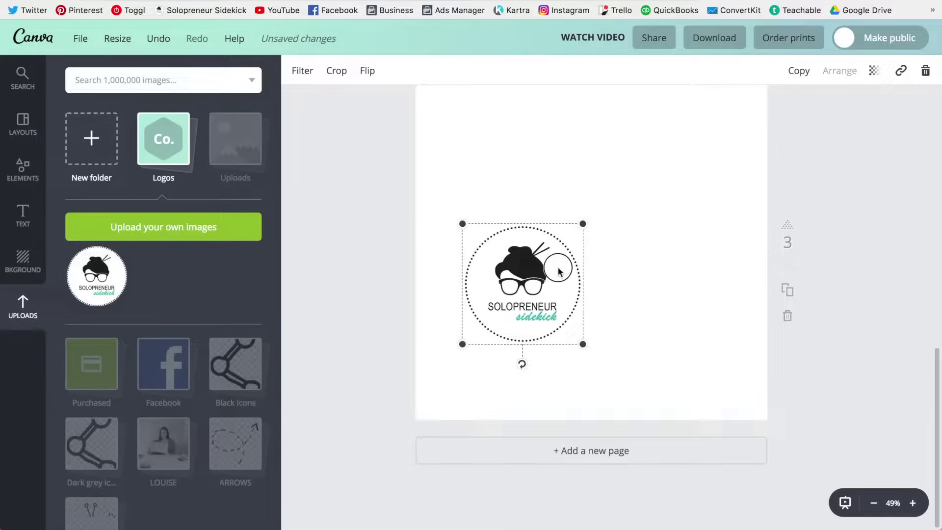
drag(558, 272, 604, 267)
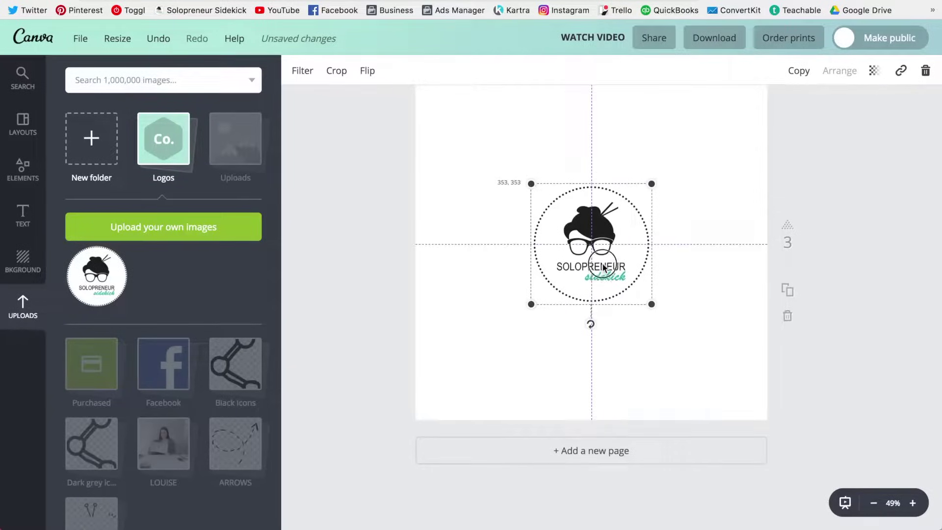
click(480, 340)
scroll(802, 329, up, 4)
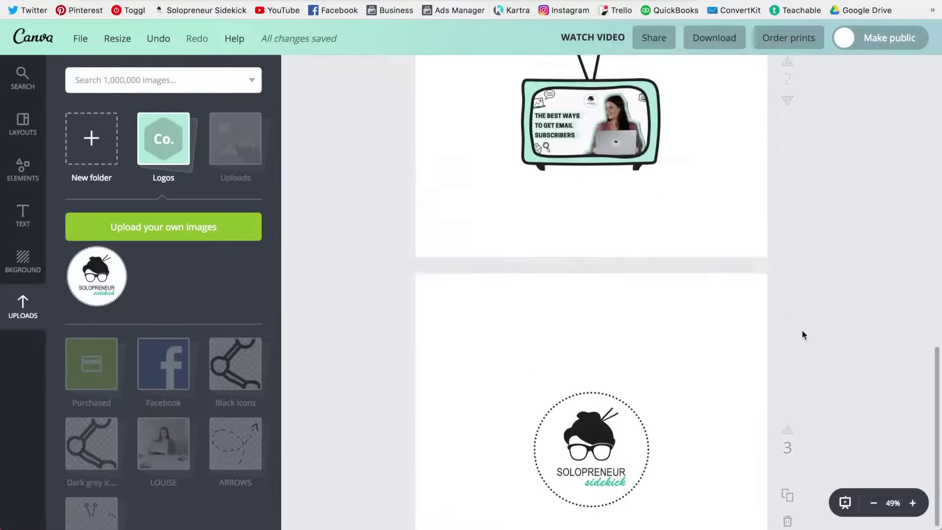
scroll(802, 329, up, 10)
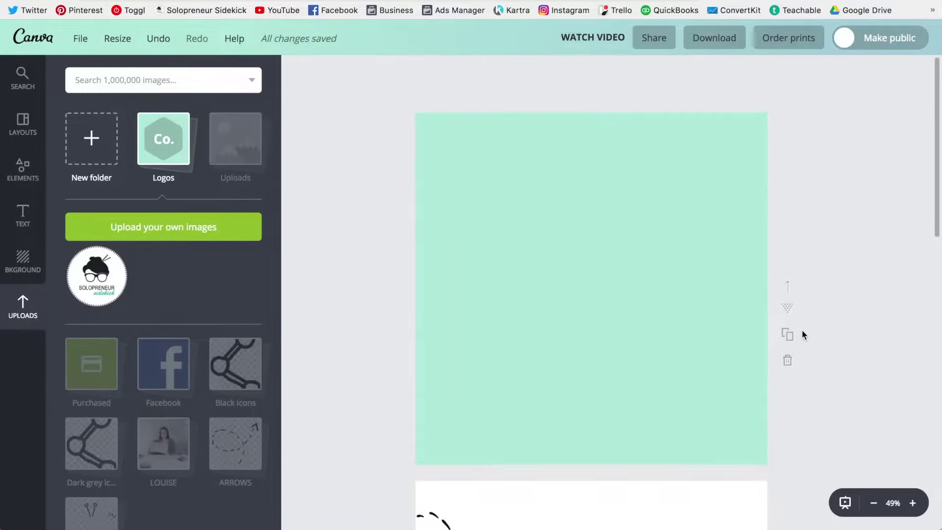
Pick Animated GIF/Movie (Experimental) as the download format and open Preview animation
click(720, 44)
click(728, 110)
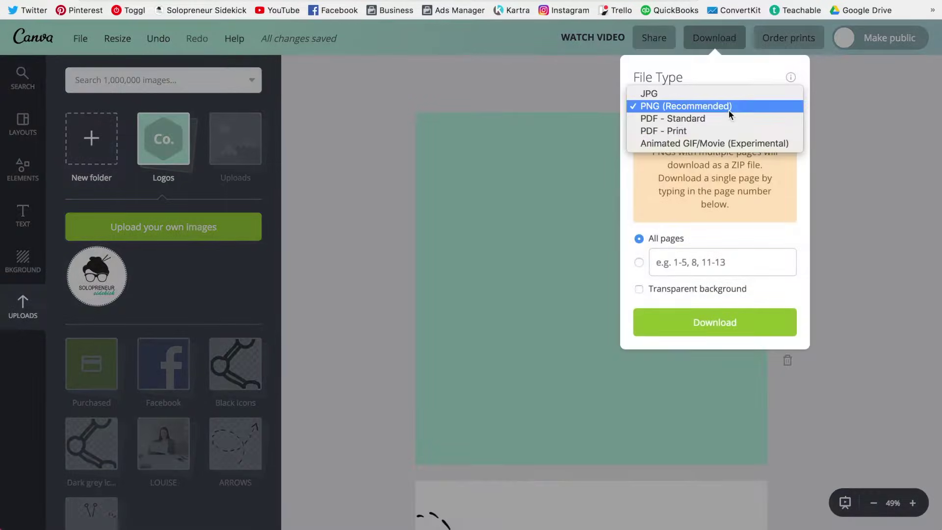
click(730, 143)
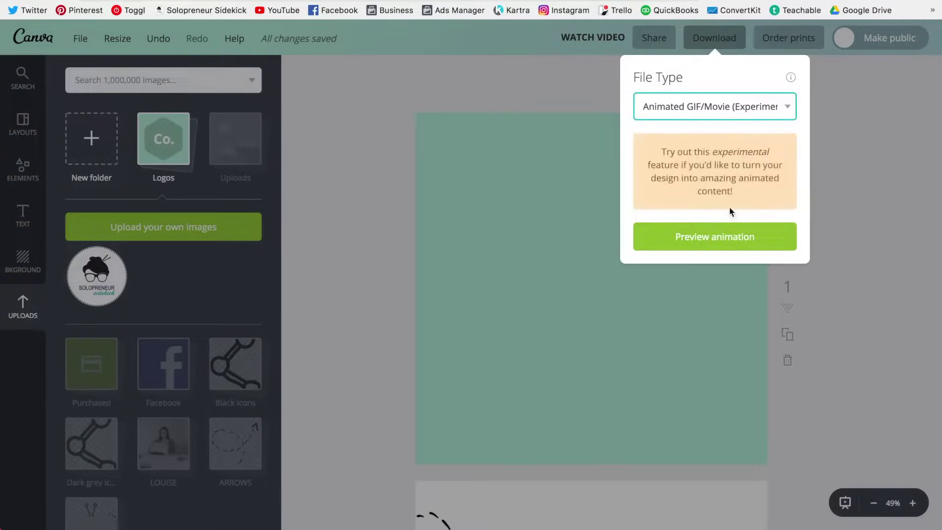
click(717, 243)
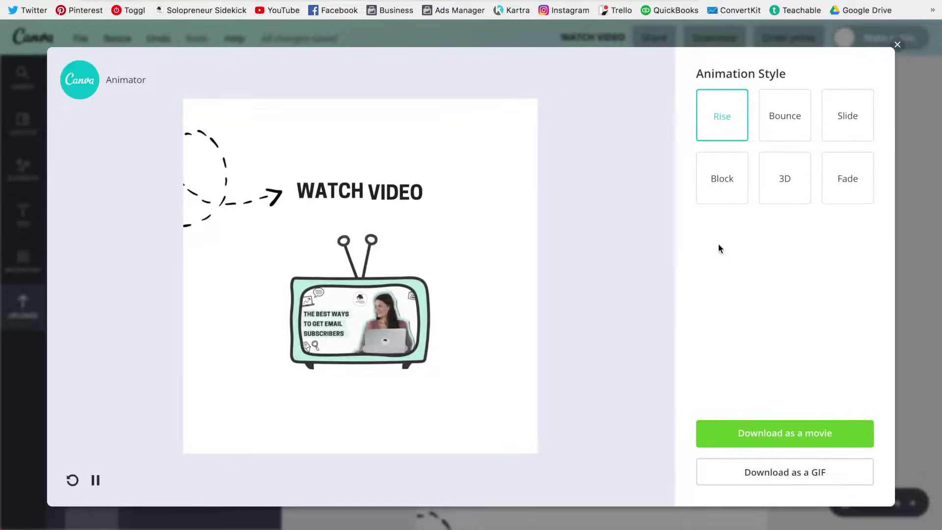
Pick Block in the Animator's Animation Style panel, replacing Rise
click(722, 178)
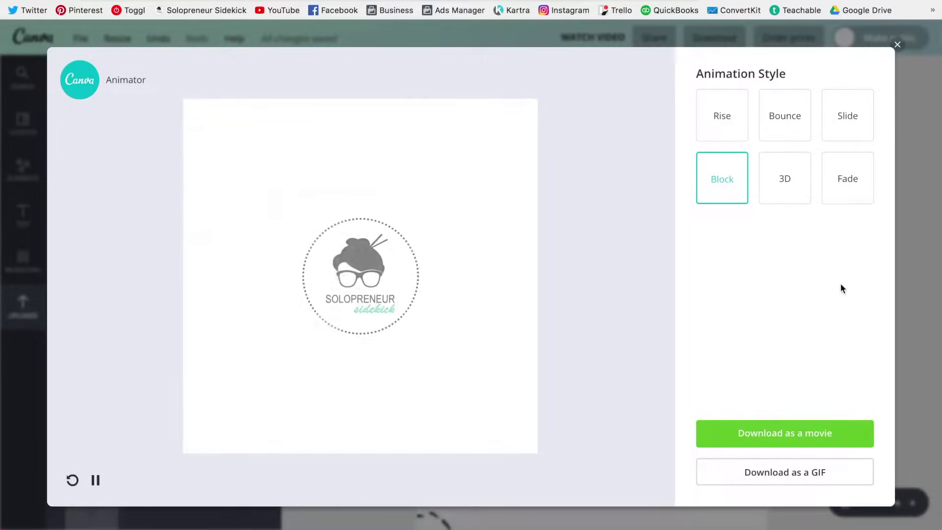